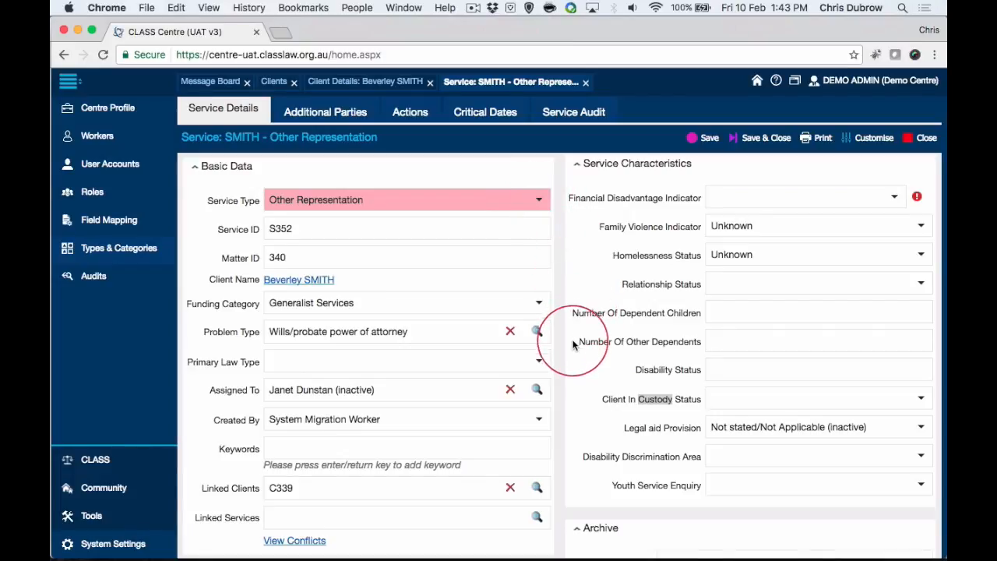
Step: Review the available options of the Client In Custody Status field in the open service record
left_click(588, 402)
left_click(921, 398)
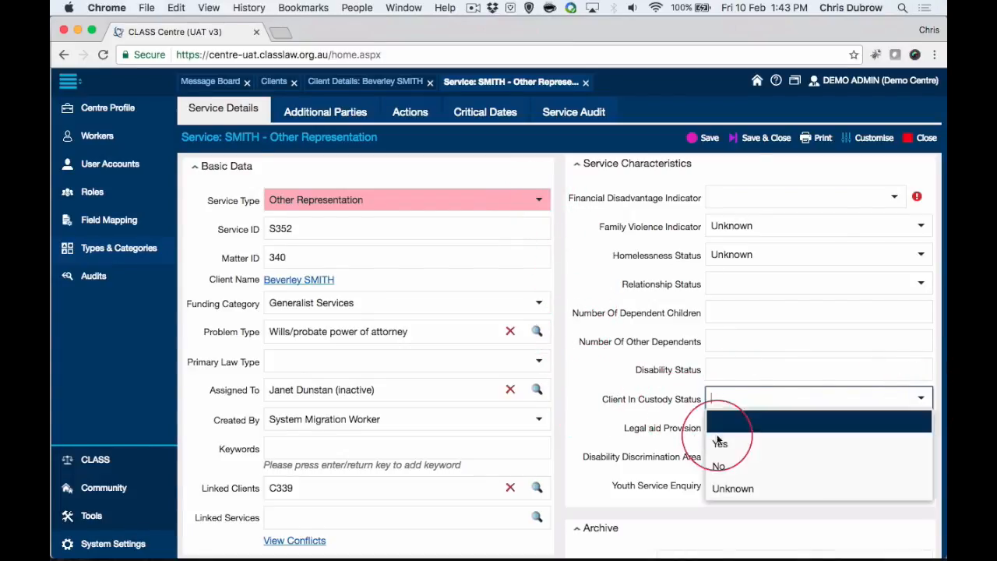
left_click(596, 401)
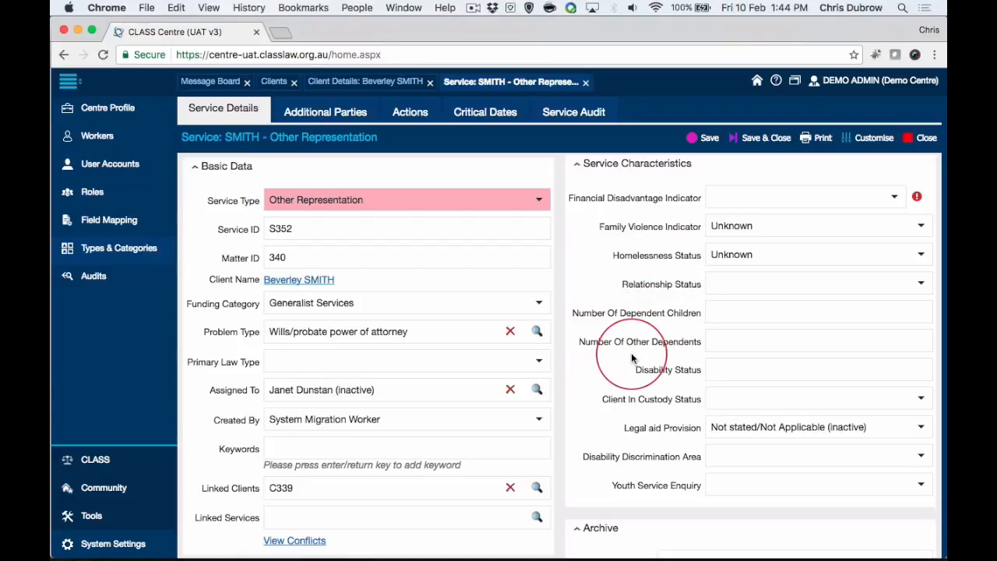
left_click(875, 141)
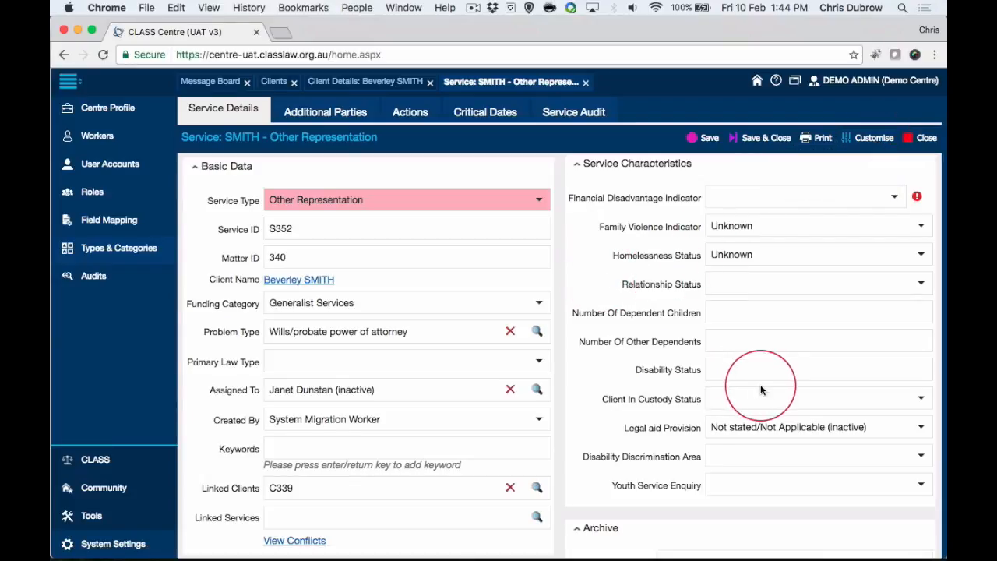
Step: Open the Types & Categories system settings and look through the category list
left_click(110, 251)
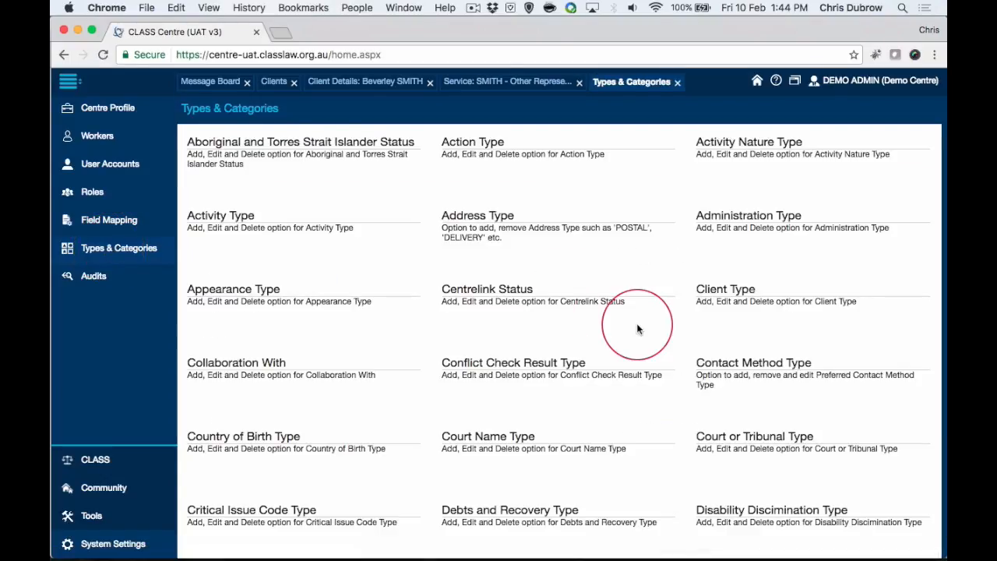
scroll(638, 328, "down", 2)
scroll(643, 280, "up", 2)
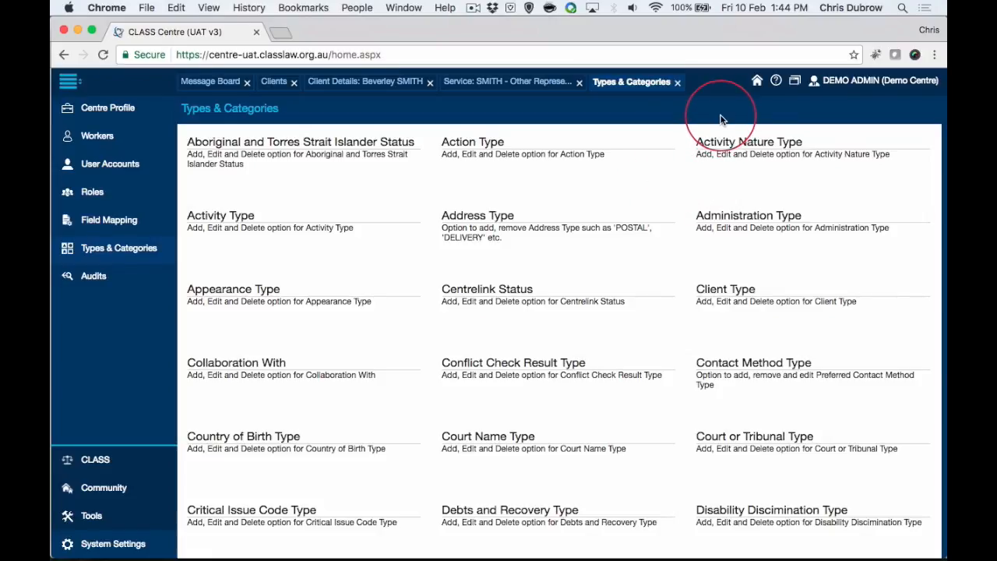
Step: Search the page for "Custody" and open the In Custody Status category
key("super+f")
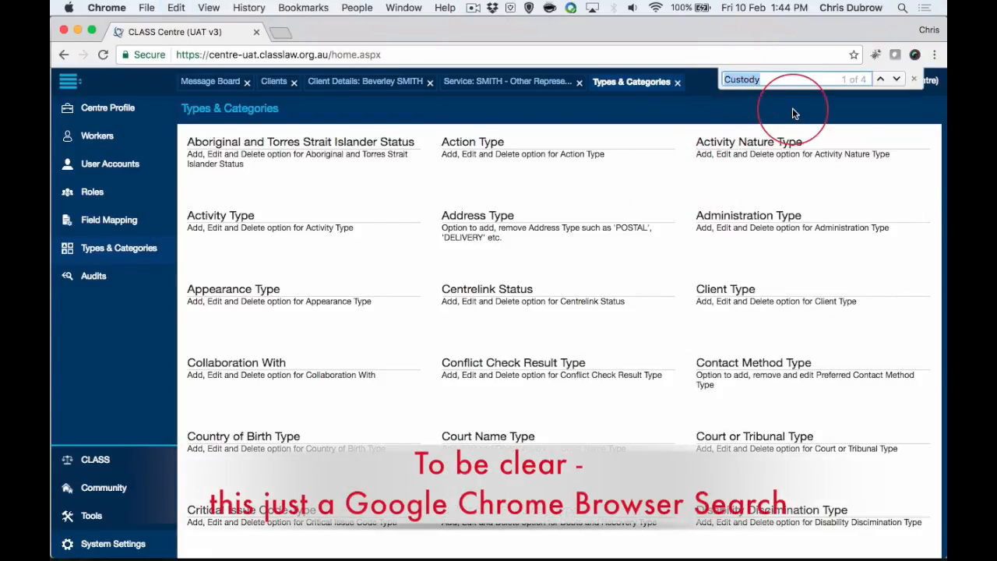
left_click(774, 80)
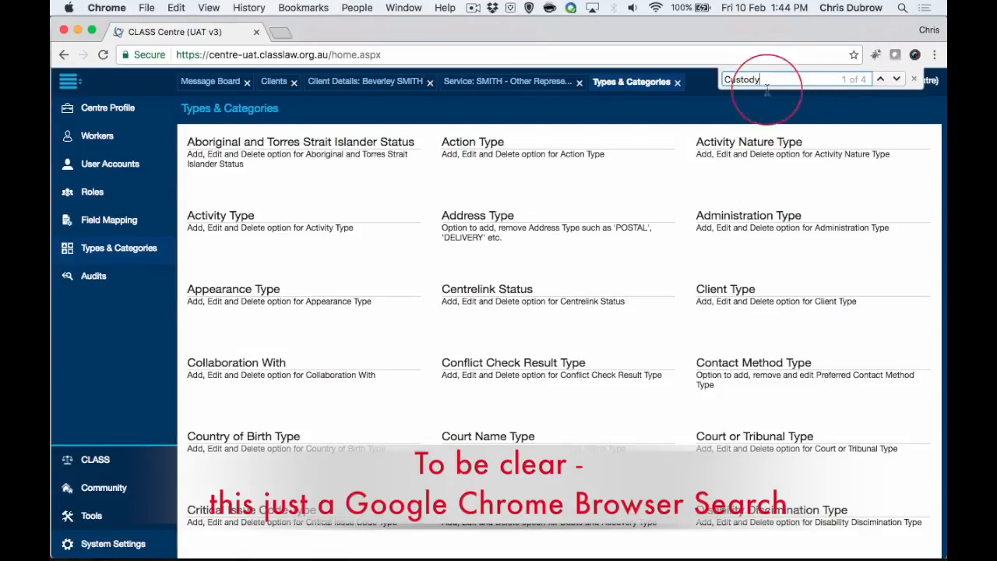
key("BackSpace")
key("BackSpace")
key("BackSpace")
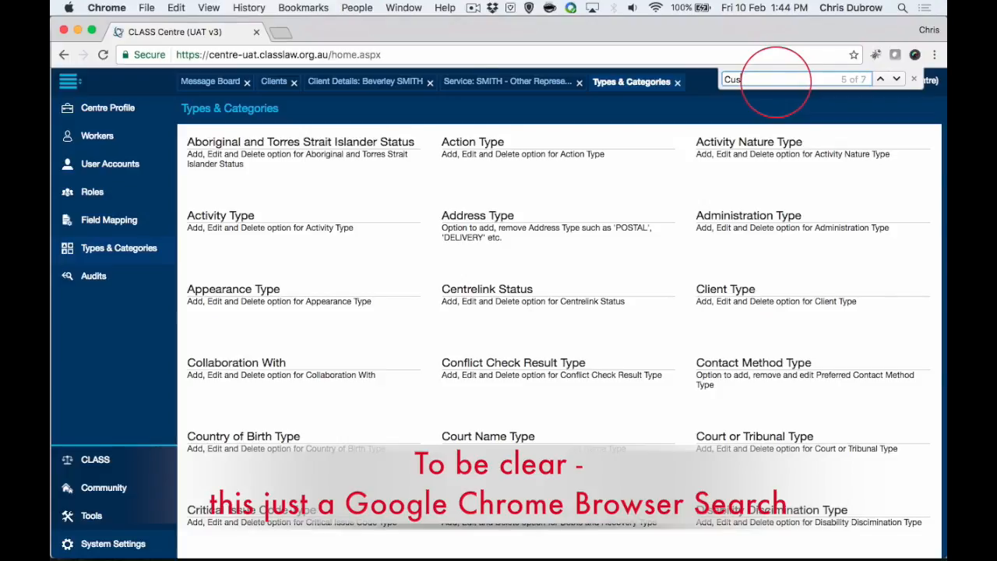
type("ody")
key("Return")
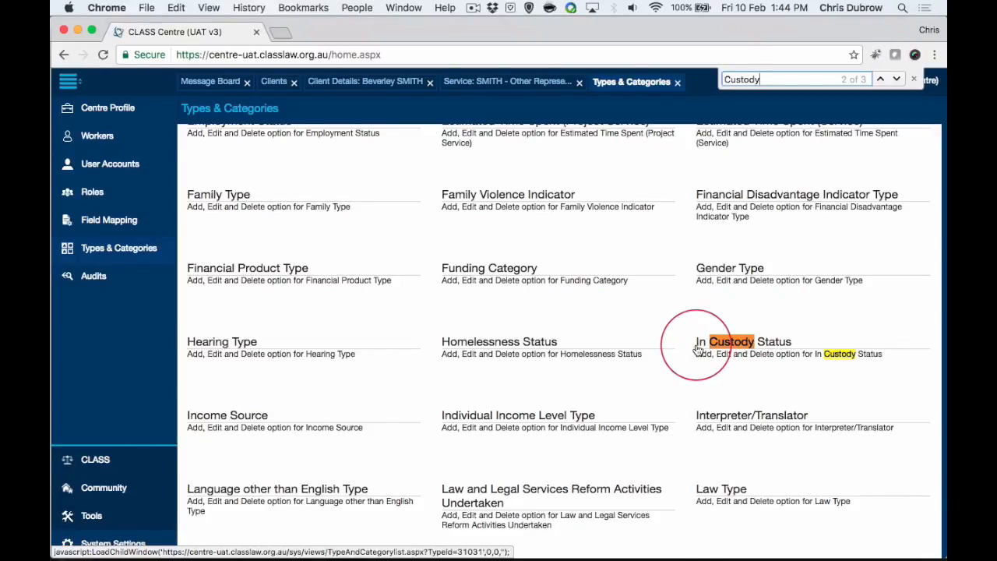
left_click(914, 79)
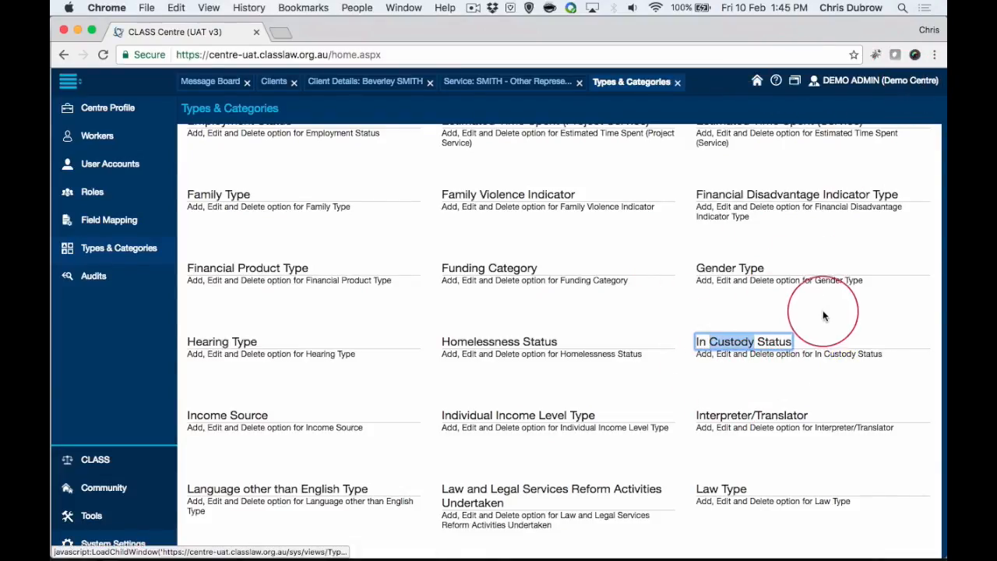
left_click(762, 346)
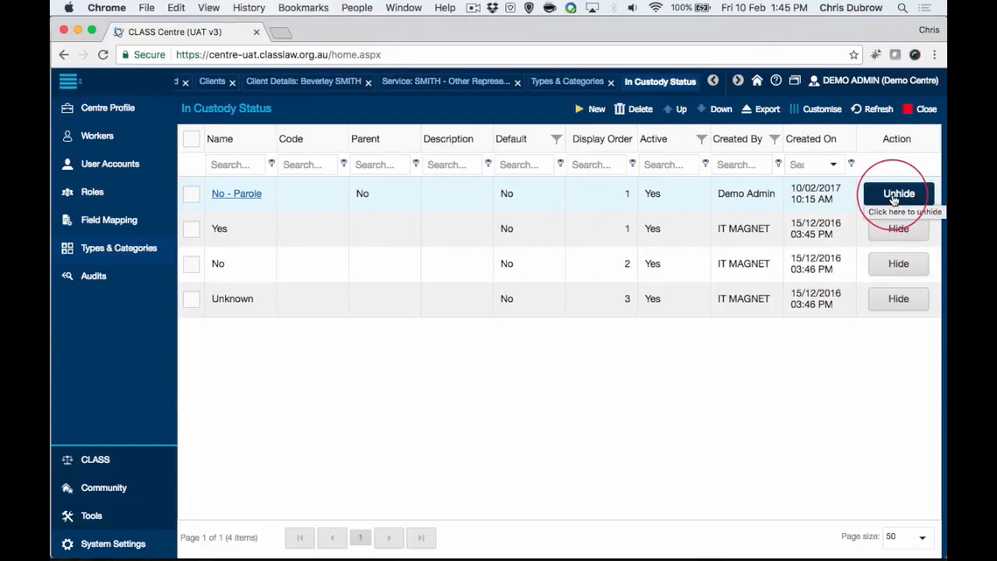
Step: Start a new In Custody Status entry and set its parent to Yes
left_click(599, 111)
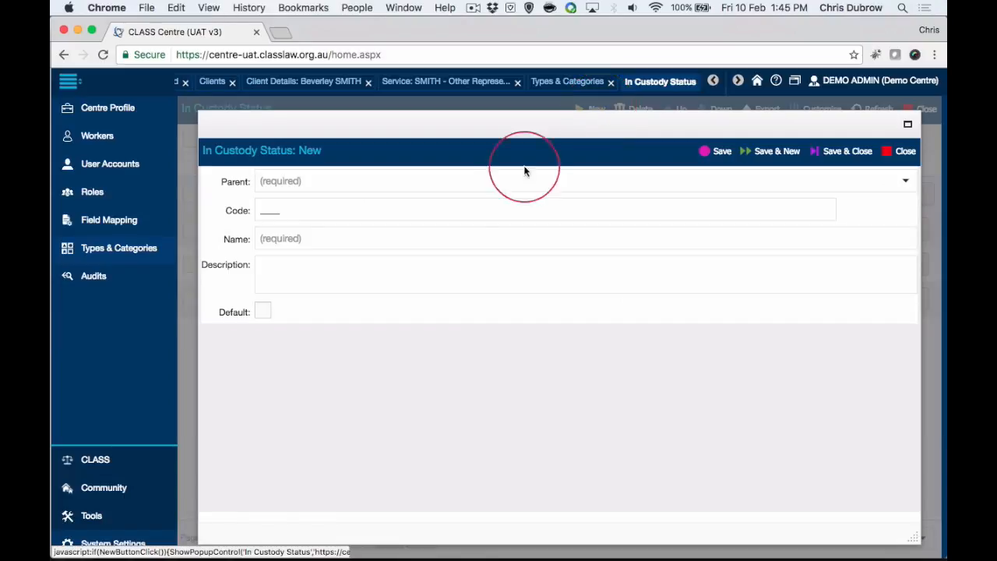
left_click(905, 185)
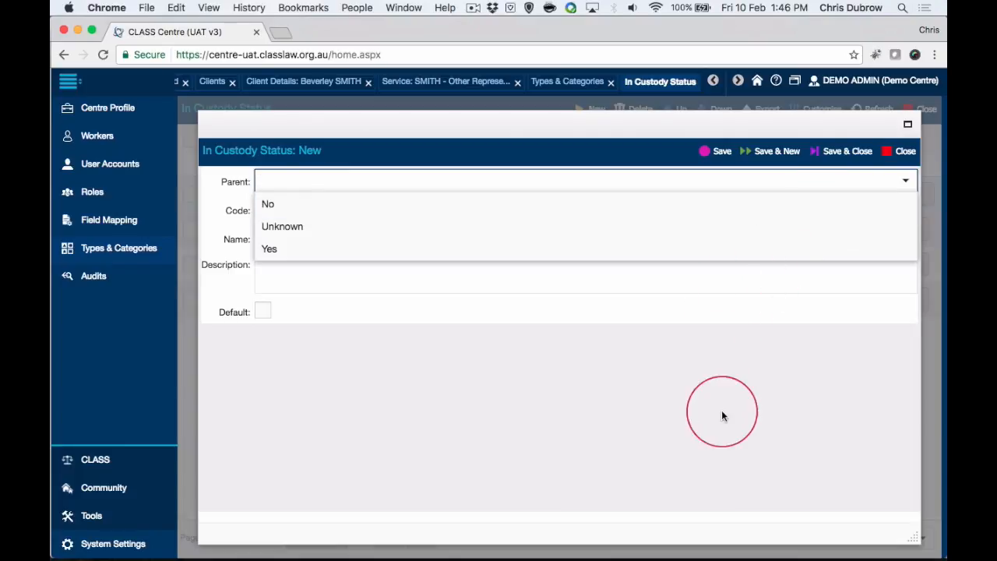
left_click(681, 390)
left_click(464, 180)
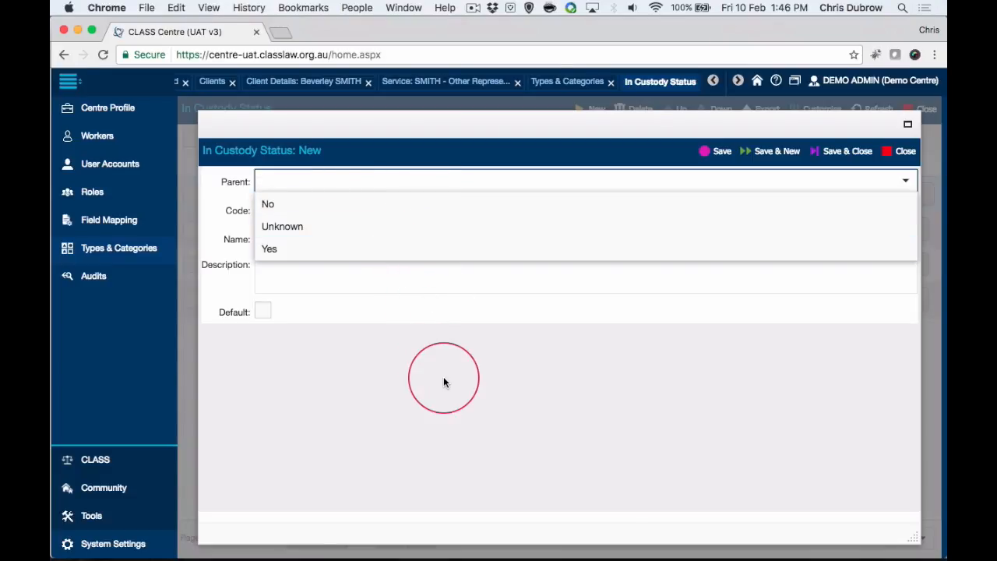
left_click(381, 252)
left_click(303, 183)
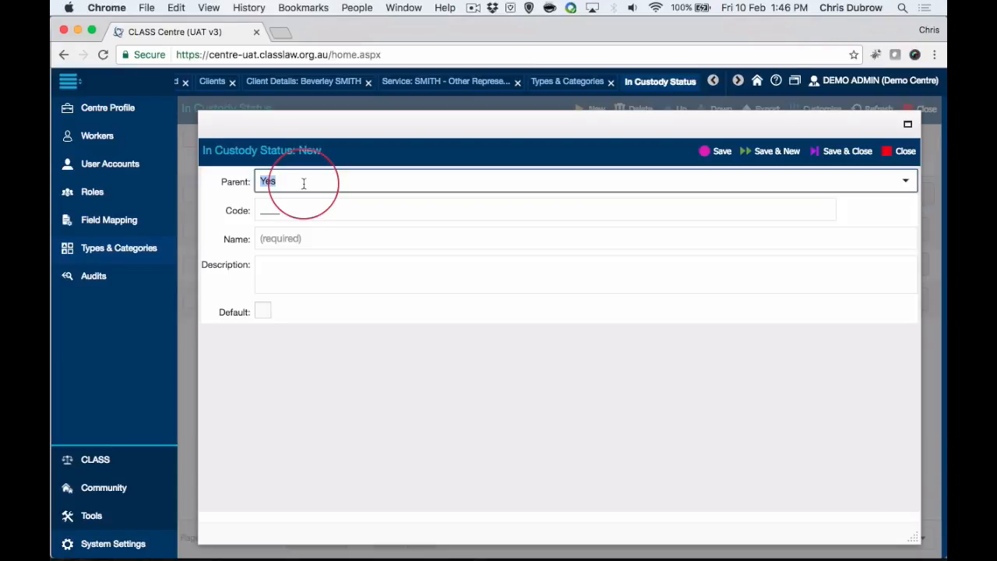
Step: Name the new entry "Yes - On Remand" with the code left blank, then save the record and close it
left_click(285, 237)
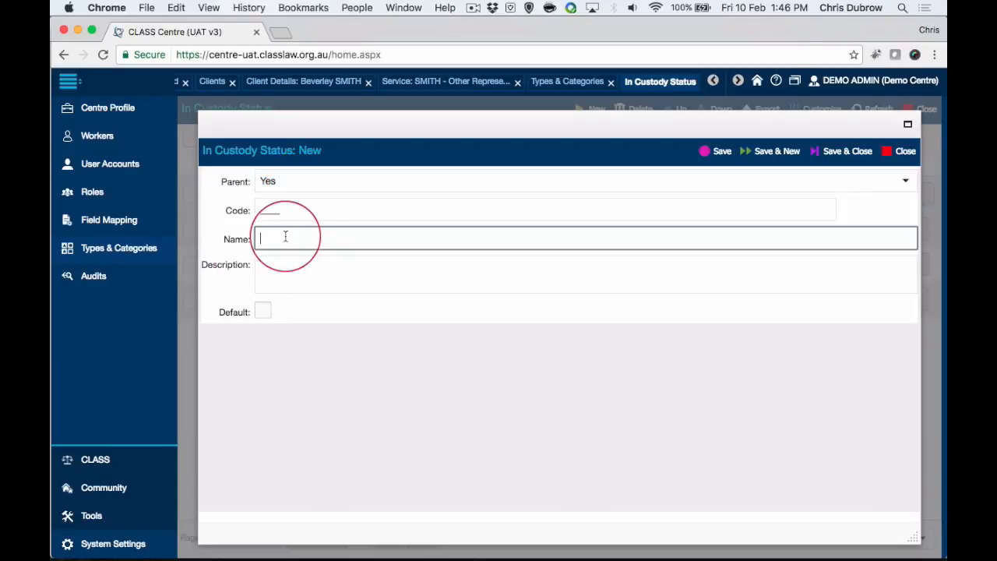
type("Yes - On Remand")
left_click(335, 356)
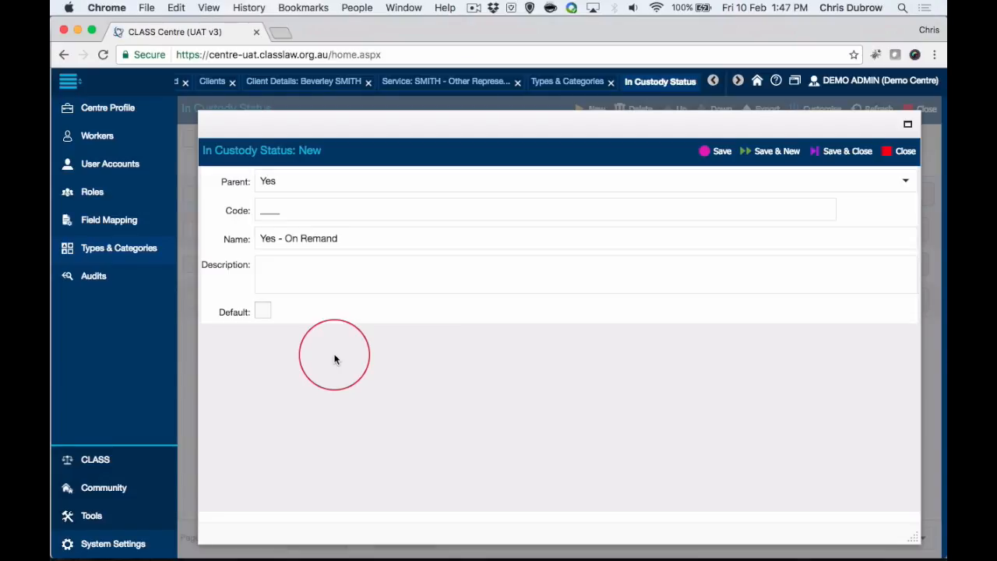
left_click(269, 211)
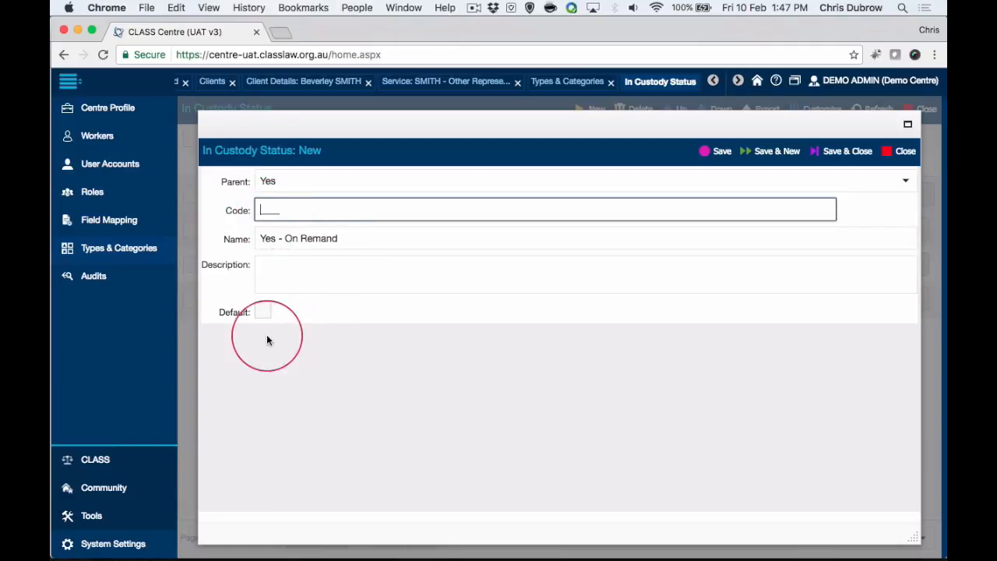
left_click(352, 362)
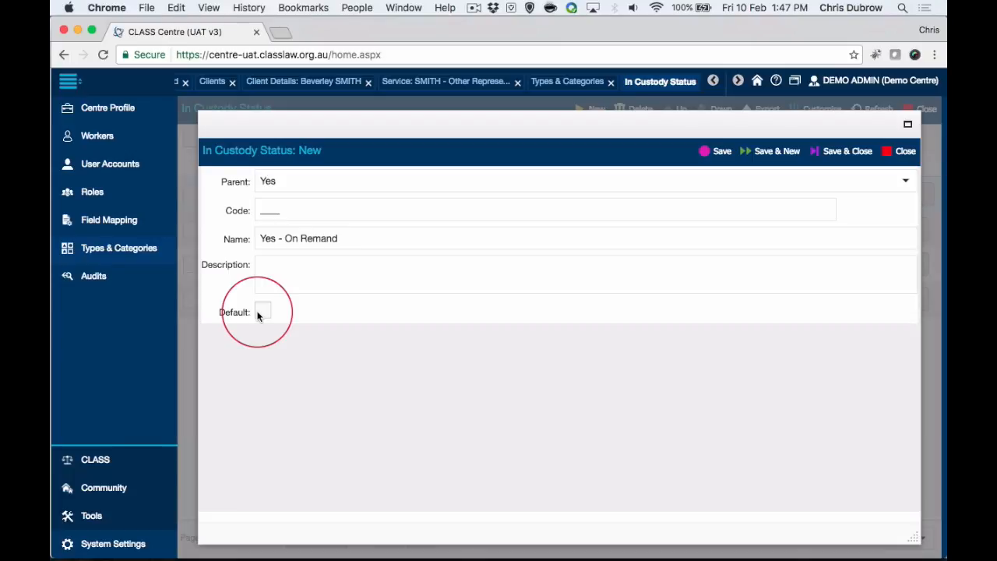
left_click(723, 152)
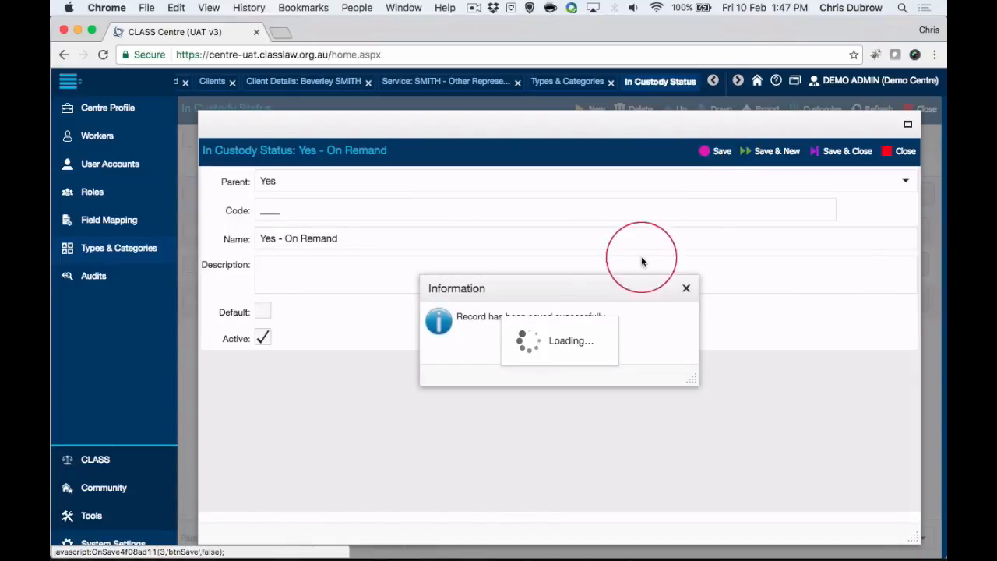
left_click(907, 156)
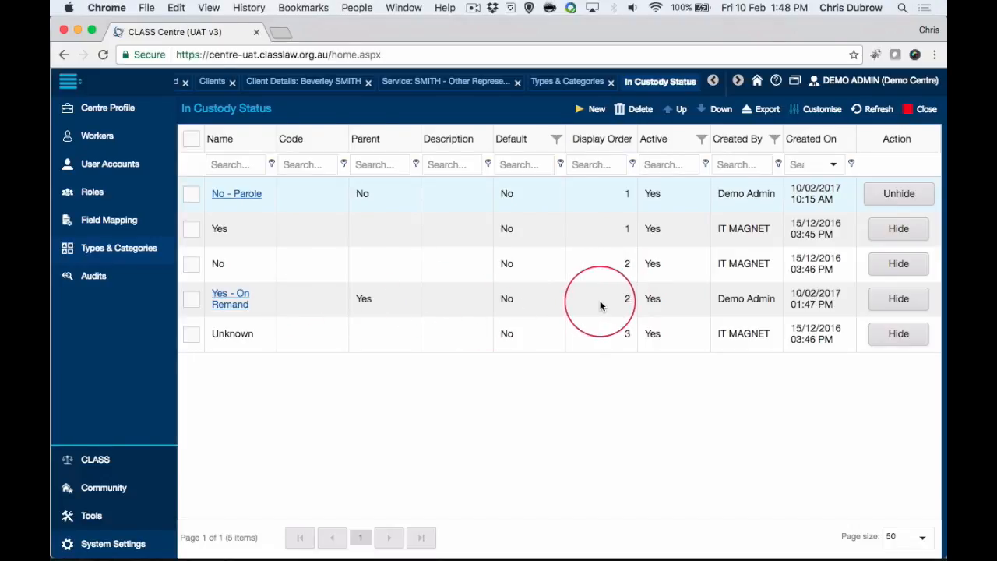
Step: Close the service record, reopen it from the client's services, and review the Client In Custody Status options
left_click(470, 82)
left_click(927, 131)
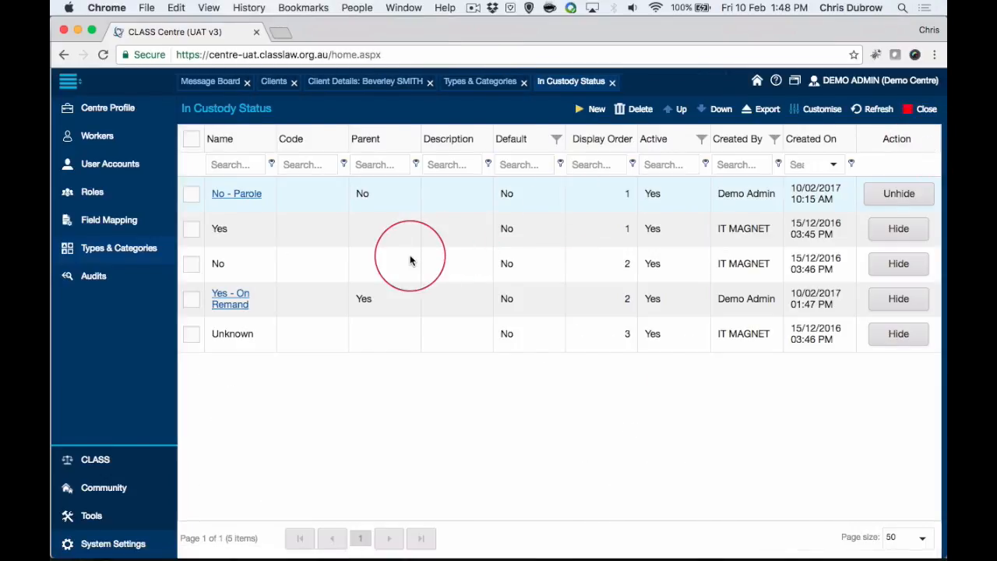
left_click(275, 81)
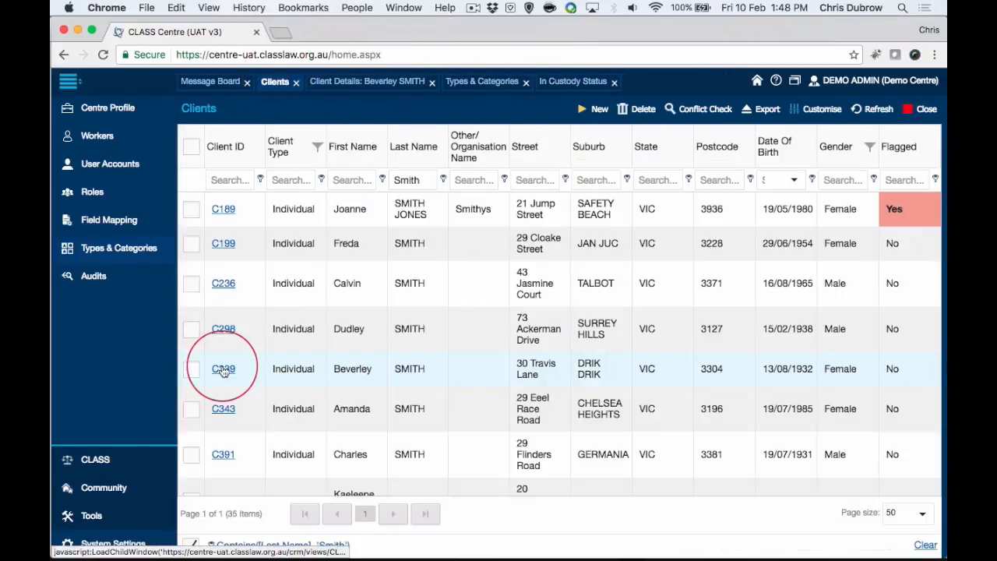
left_click(224, 370)
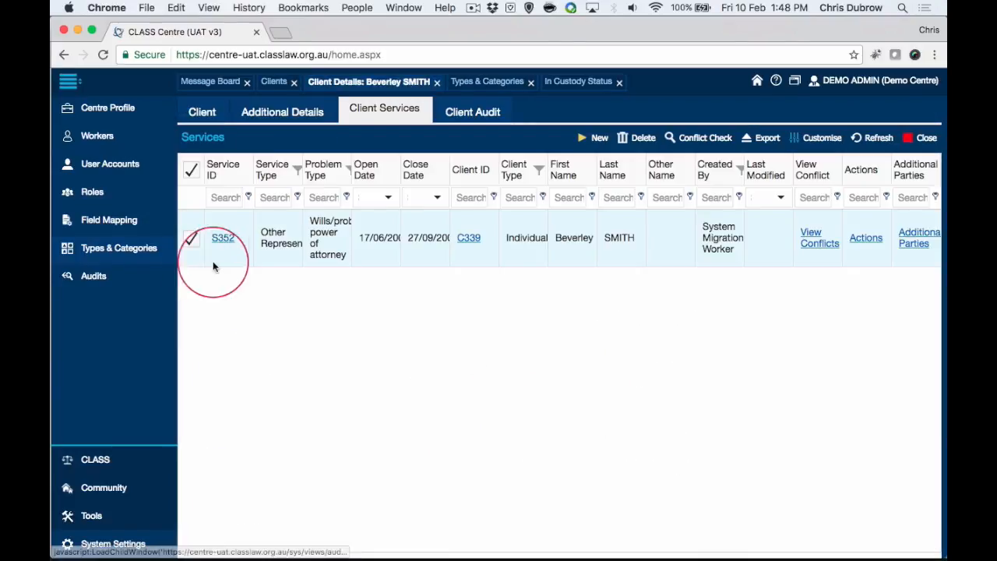
left_click(224, 239)
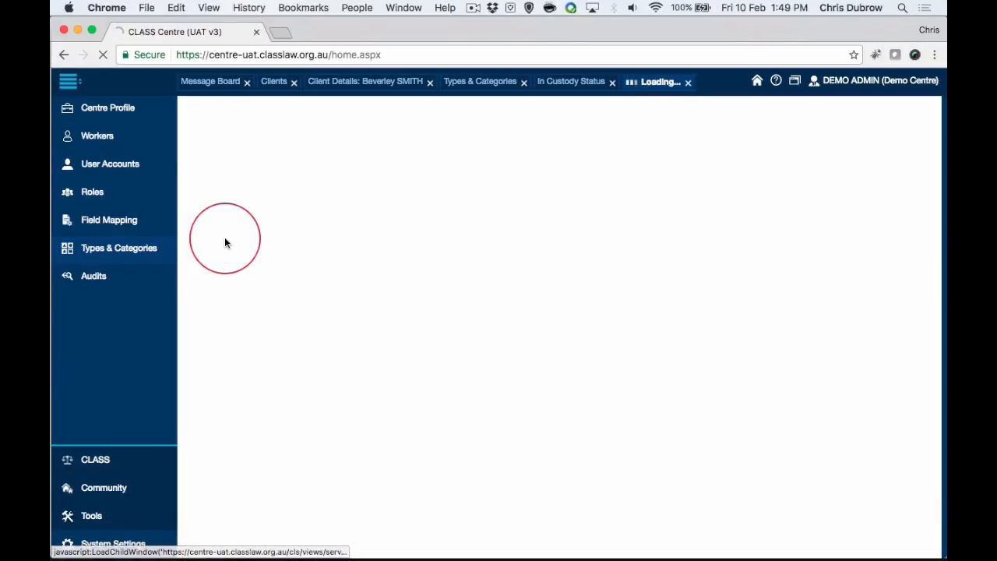
left_click(876, 402)
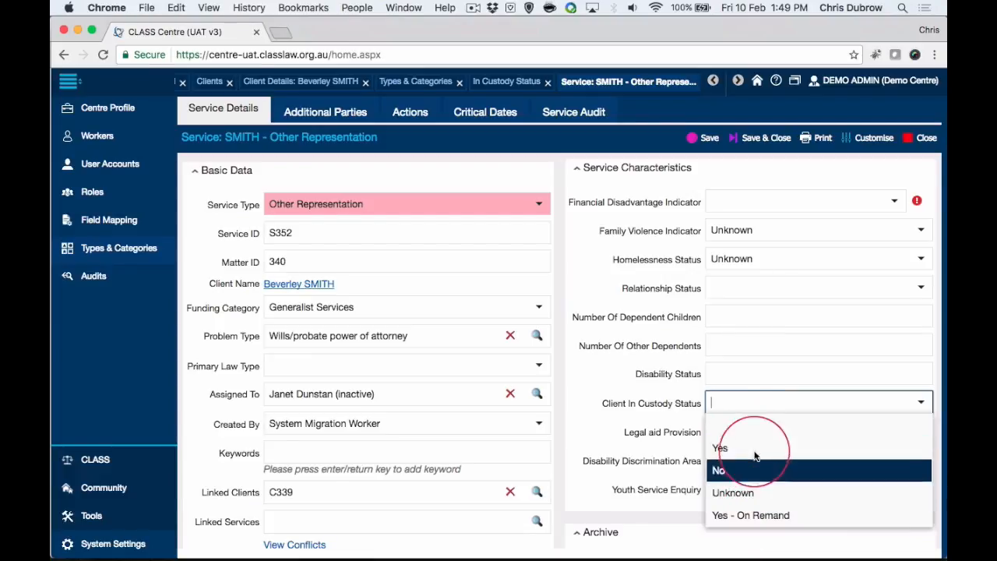
left_click(597, 440)
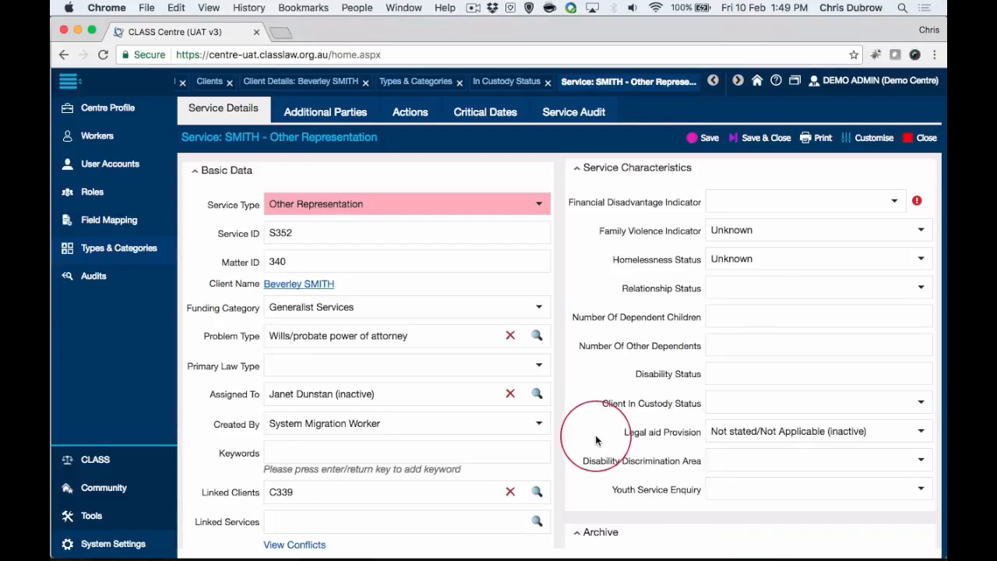